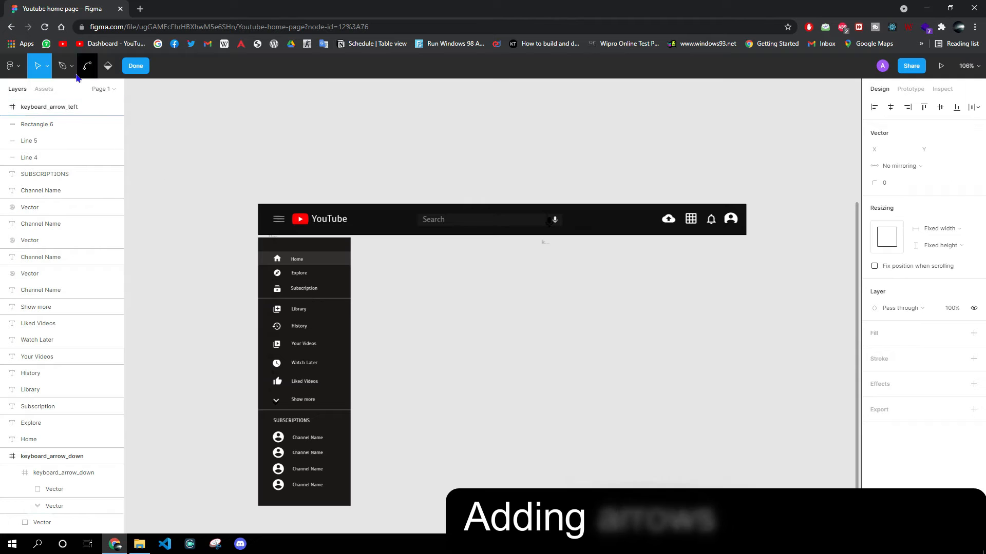
- Draw a bar about 720 × 53 and place it above the black YouTube header
left_click(207, 132)
left_click_drag(256, 140, 686, 168)
left_click_drag(608, 154, 701, 259)
left_click_drag(776, 267, 749, 271)
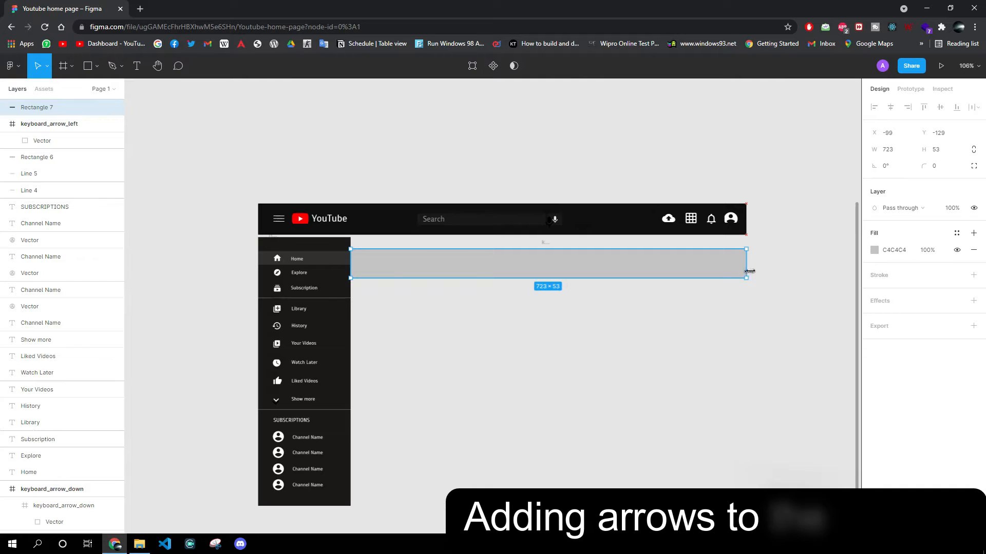
left_click_drag(669, 273, 657, 163)
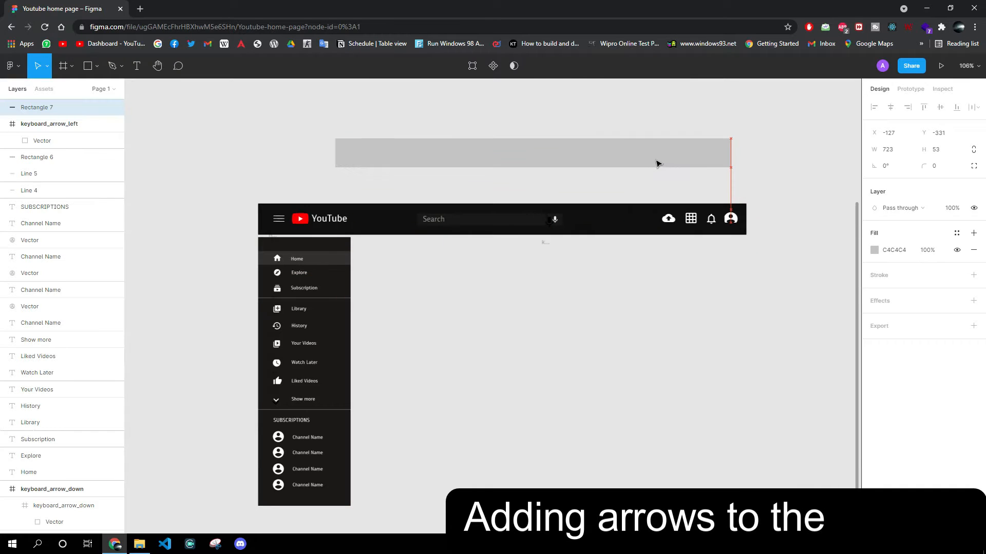
left_click_drag(732, 153, 730, 153)
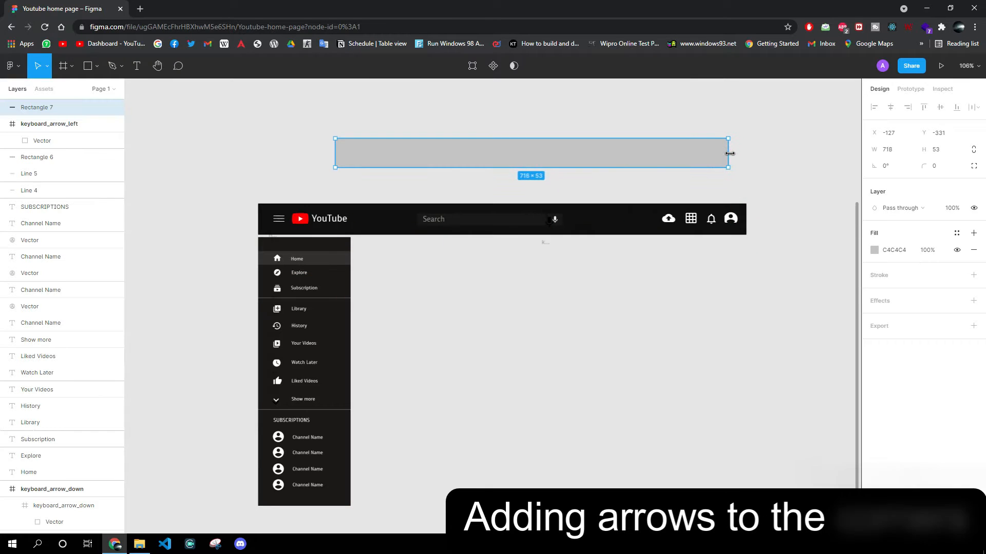
- Apply the header's fill colour 100F0F to the new bar
double_click(385, 222)
left_click(892, 308)
left_click(894, 266)
left_click(216, 106)
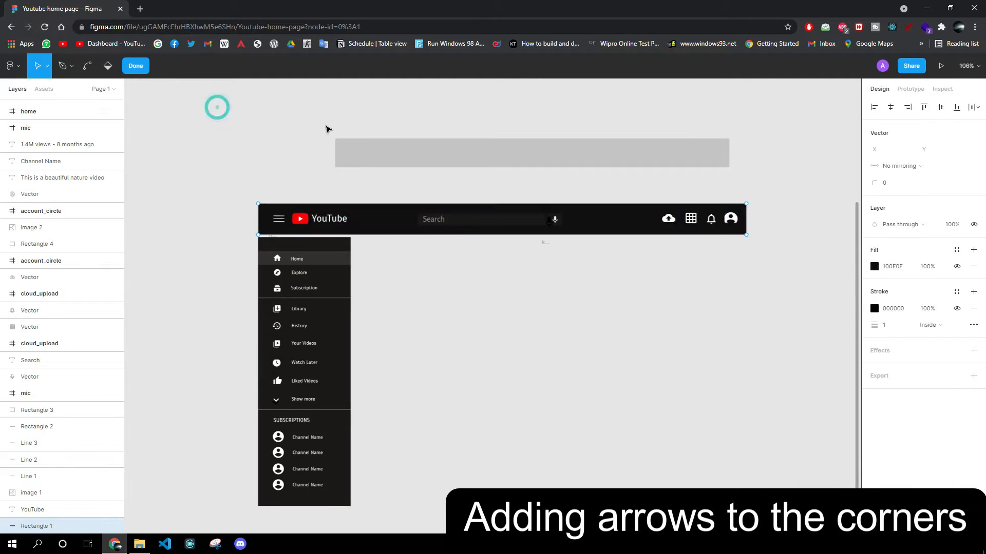
left_click(385, 154)
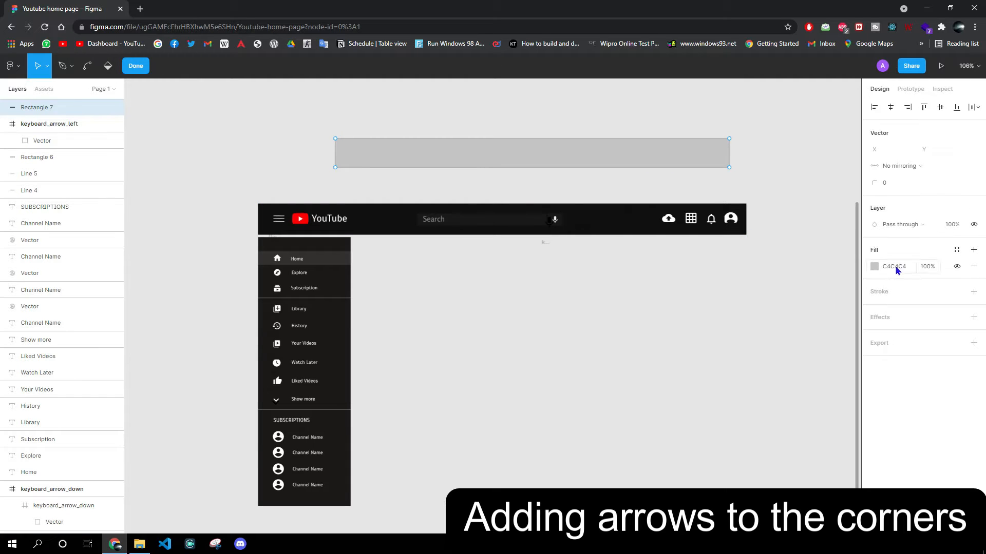
key("Return")
scroll(330, 179, "up", 5)
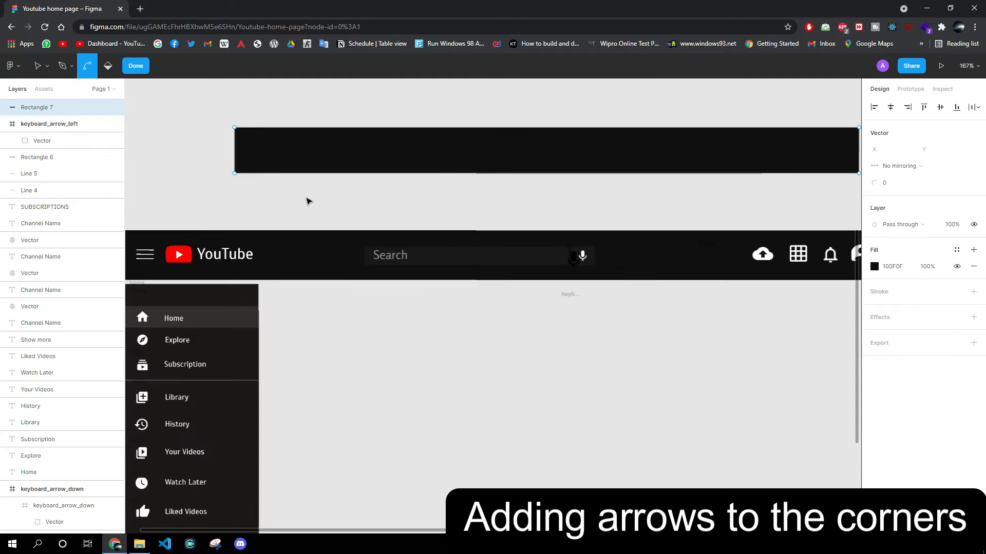
- Run the Material Design Icons plugin, search for "left", and place a keyboard_arrow_left icon at the bar's left end
right_click(203, 131)
mouse_move(286, 185)
left_click(349, 188)
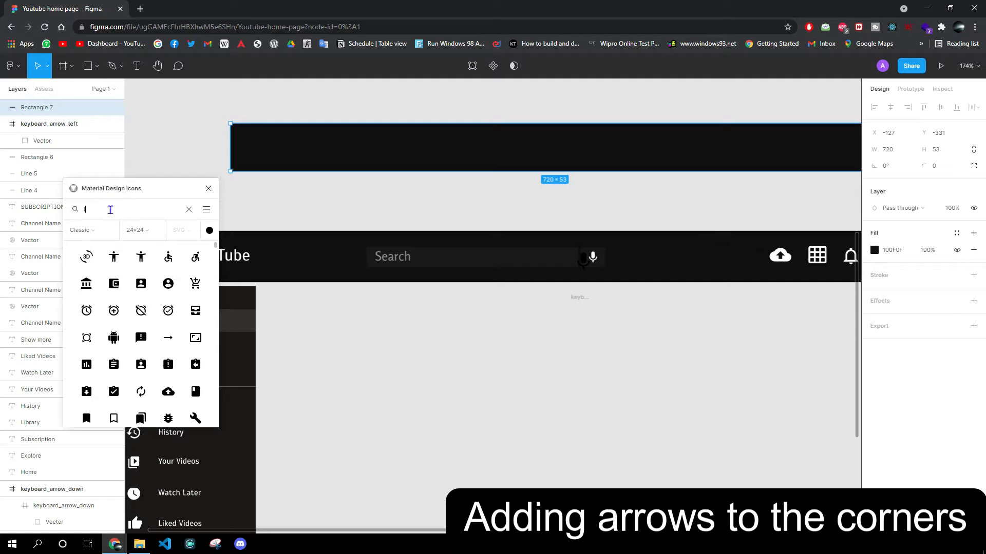
type("left")
left_click_drag(183, 122, 255, 150)
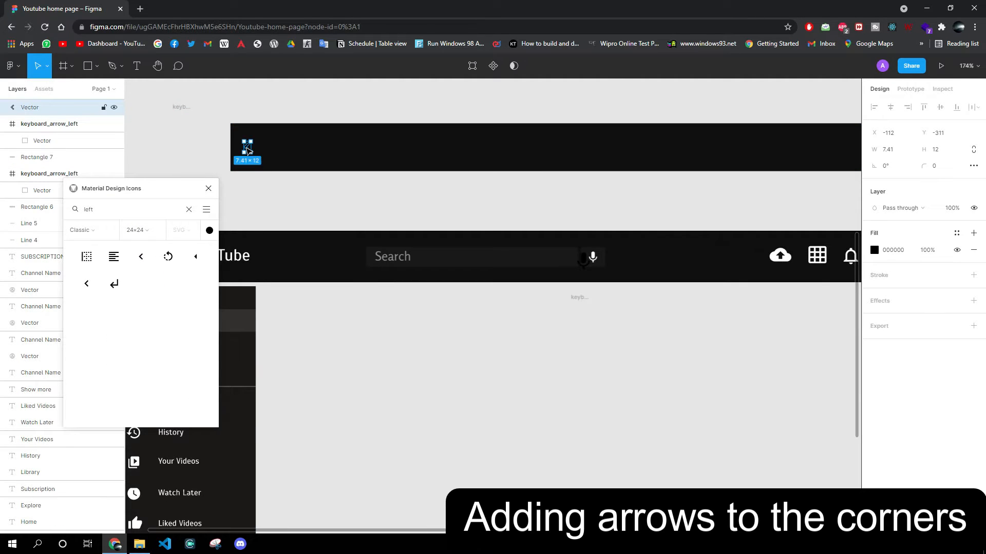
- Change the left arrow icon's fill to white
right_click(247, 149)
key("Escape")
left_click(874, 250)
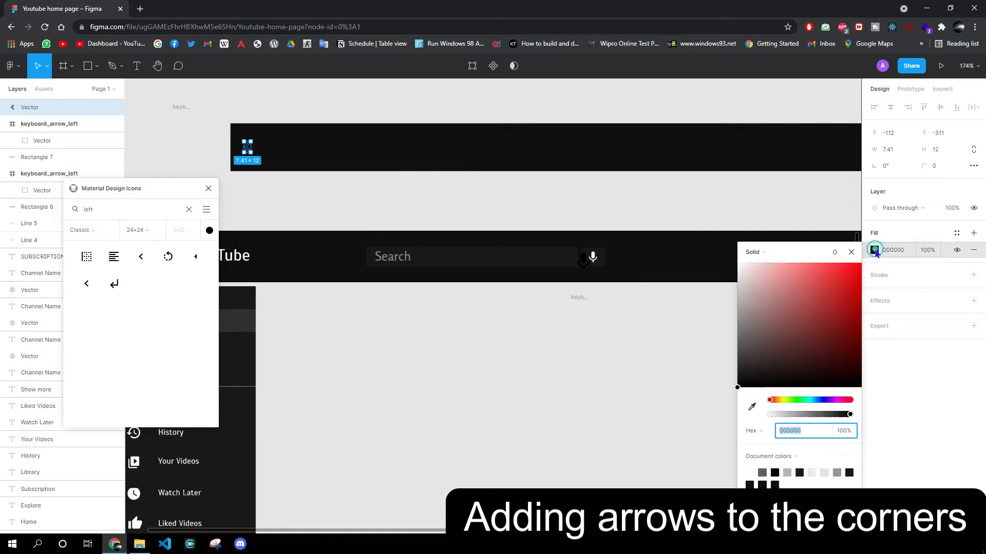
left_click_drag(751, 268, 738, 262)
left_click(294, 179)
- Search the icon plugin for "right", set the icon colour to white, and insert the keyboard_arrow_right icon
left_click_drag(830, 187, 903, 187)
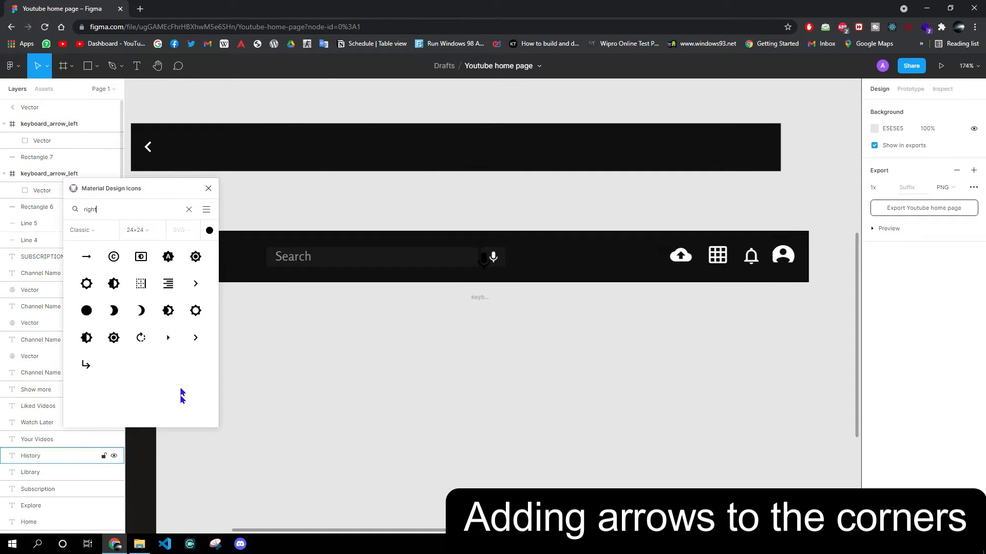
left_click(209, 230)
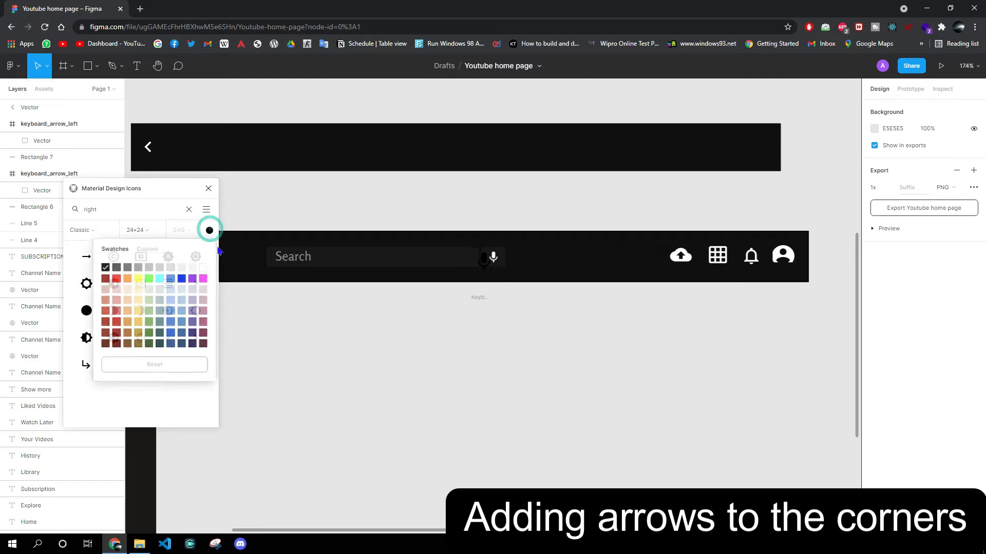
left_click(201, 267)
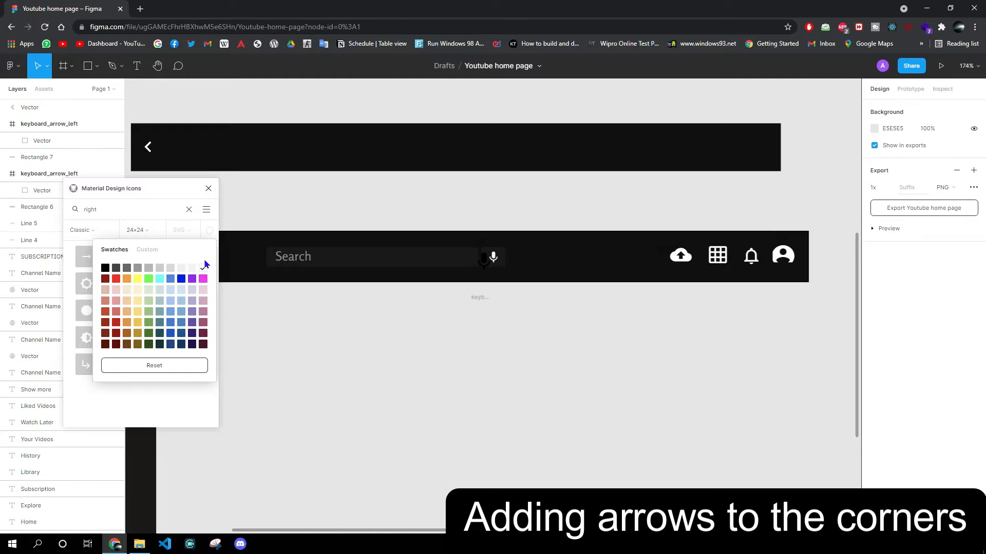
left_click(200, 384)
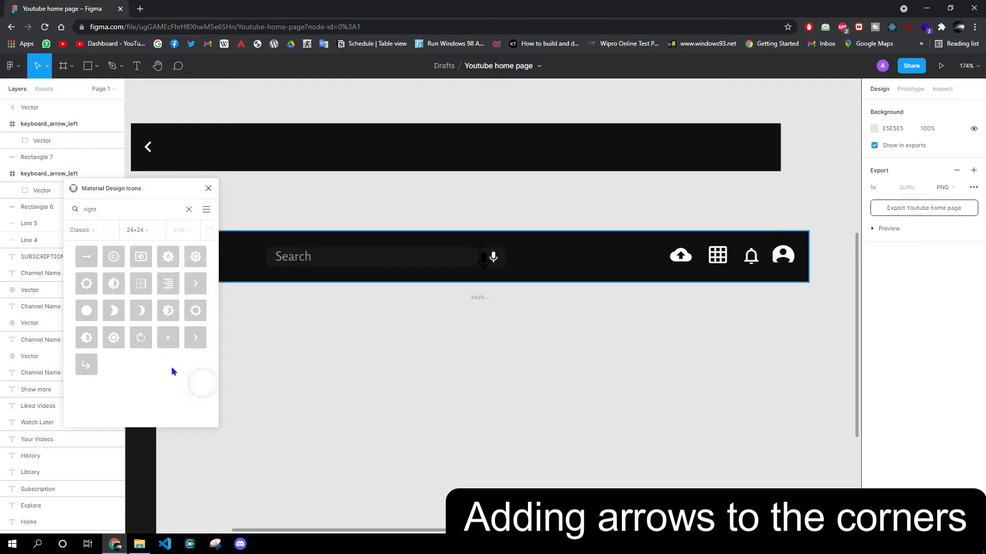
left_click(198, 285)
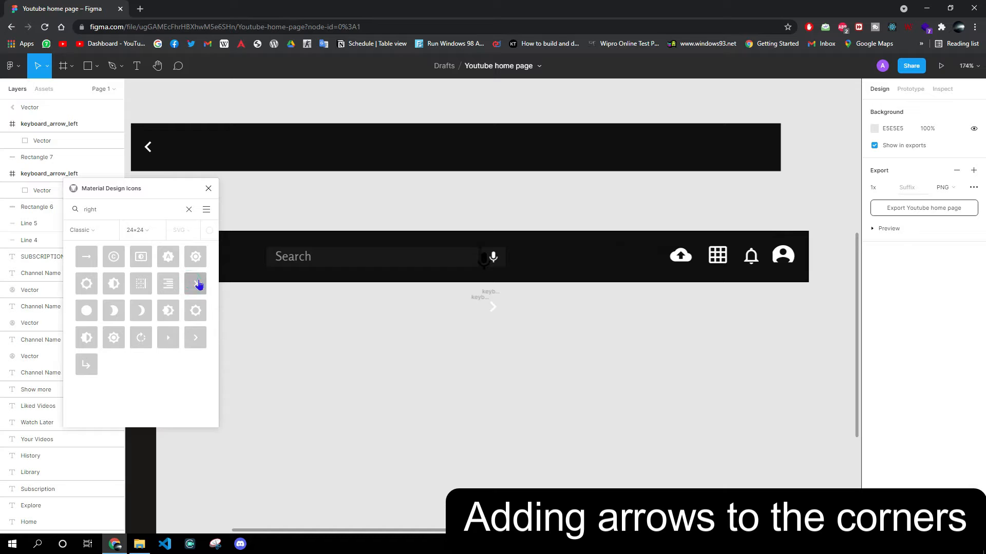
- Move the right arrow to the bar's right end, level with the left arrow, and close the icon plugin
double_click(748, 147)
left_click_drag(758, 147, 764, 150)
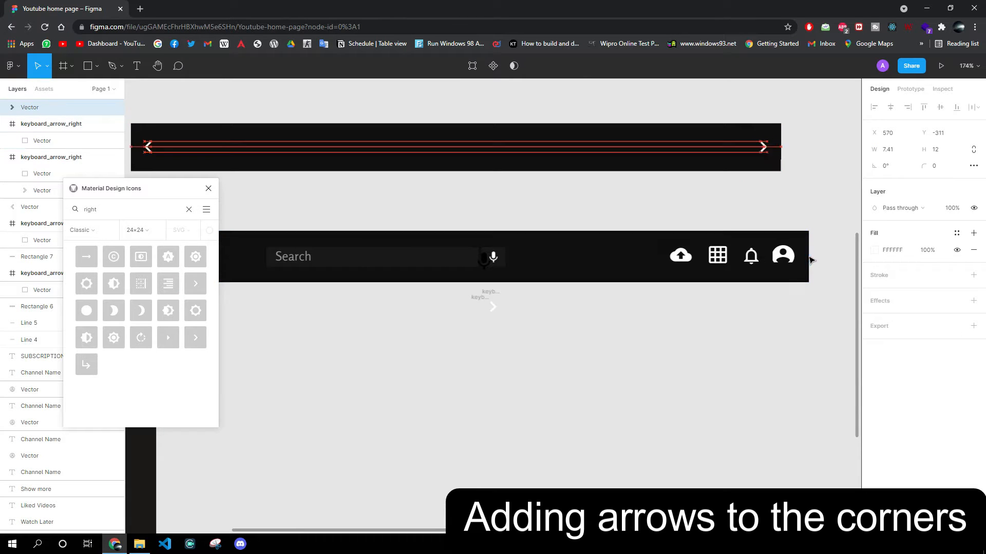
key("Right")
key("Right")
key("Left")
left_click(674, 208)
left_click(208, 188)
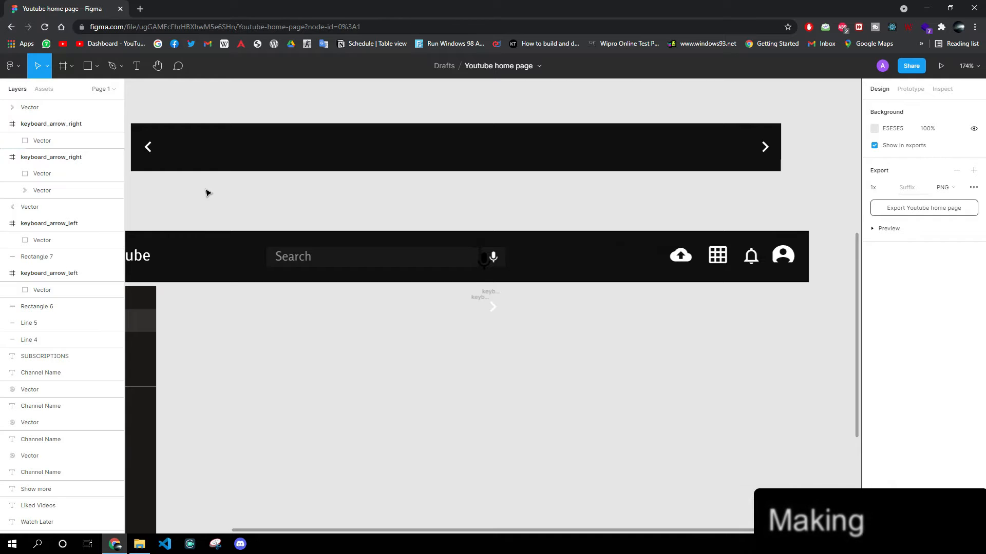
- Draw a rectangle about 71 × 17 inside the bar, just right of the left arrow
key("r")
left_click(97, 66)
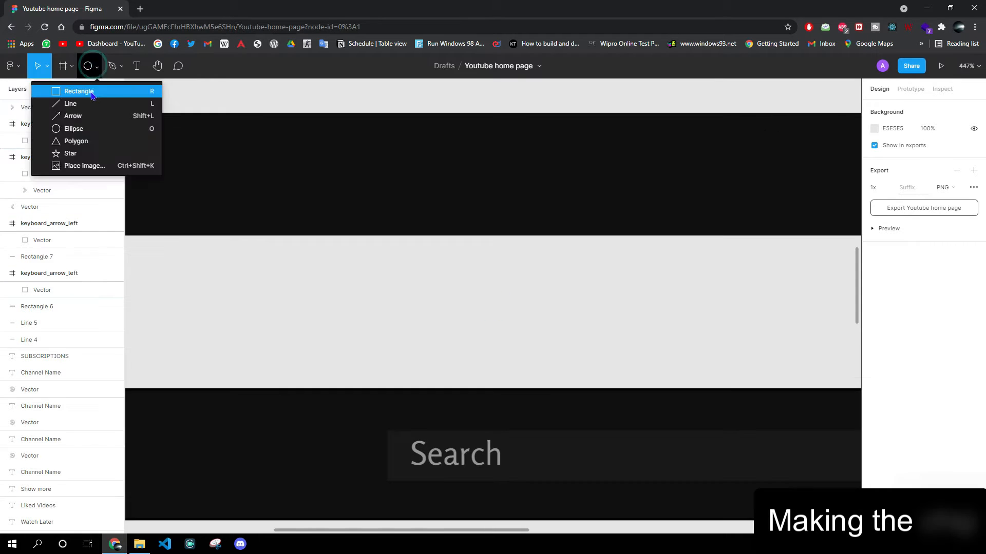
left_click(92, 93)
mouse_move(155, 150)
left_mouse_down()
mouse_move(188, 177)
mouse_move(317, 189)
left_mouse_up()
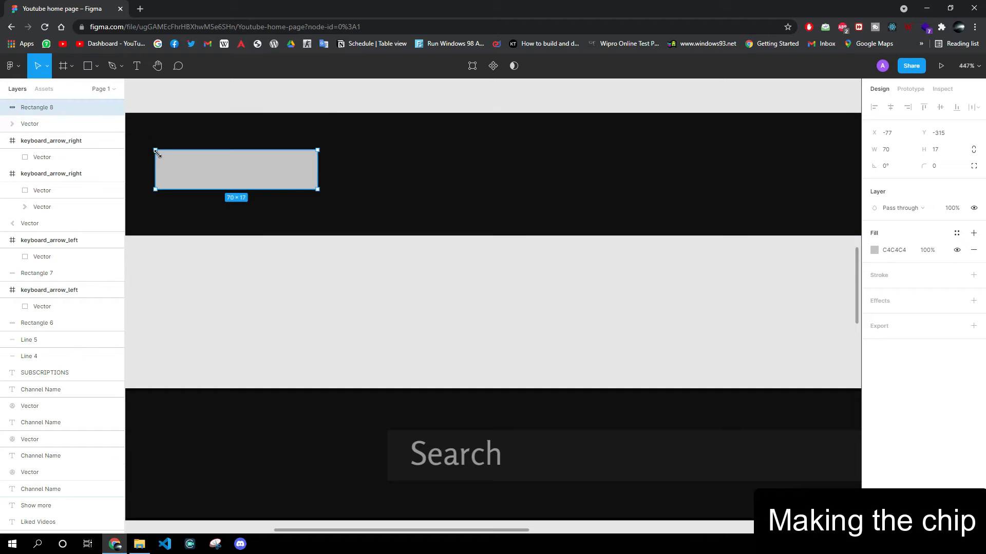
scroll(157, 154, "up", 1)
left_click(262, 284)
left_click(176, 172)
left_click_drag(159, 154, 153, 154)
scroll(165, 162, "up", 3)
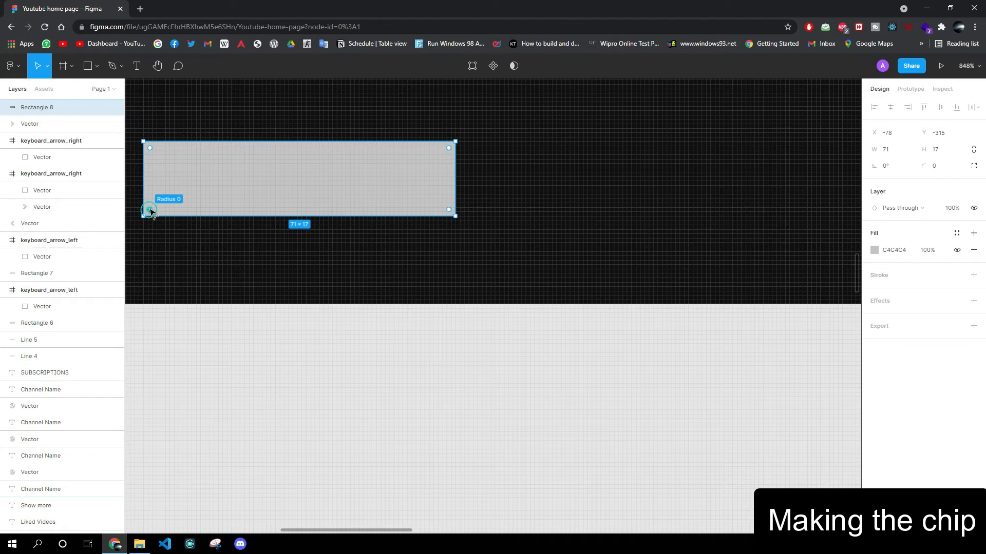
- Round the small rectangle's corners to radius 8.5 and fill it with dark grey 373737
left_click_drag(150, 210, 293, 197)
left_click(278, 351)
left_click(303, 193)
left_click(875, 250)
left_click_drag(751, 300, 740, 368)
left_click(319, 385)
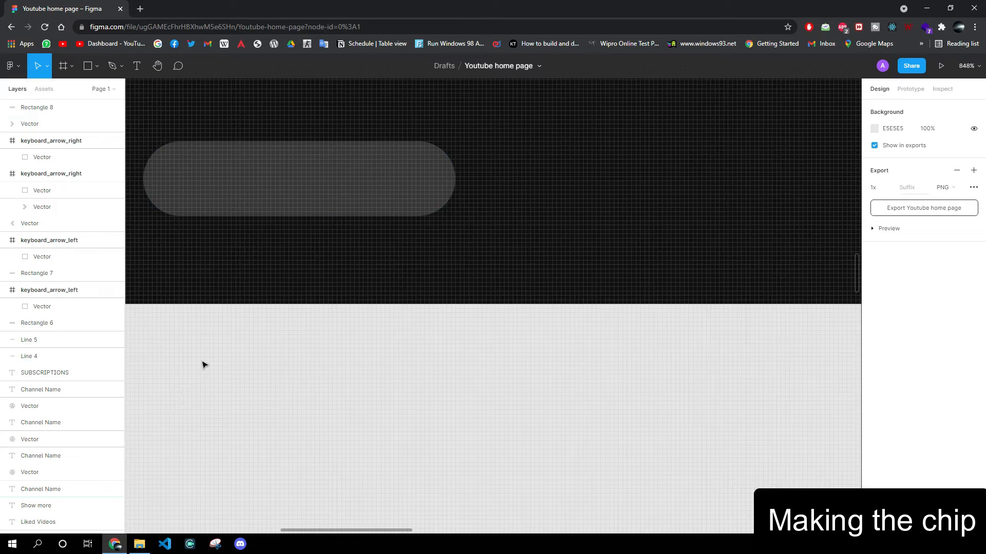
- Move the chip closer to the left arrow, to X -90, Y -314
scroll(202, 362, "down", 3)
scroll(200, 414, "left", 2)
left_click_drag(363, 295, 343, 302)
key("Down")
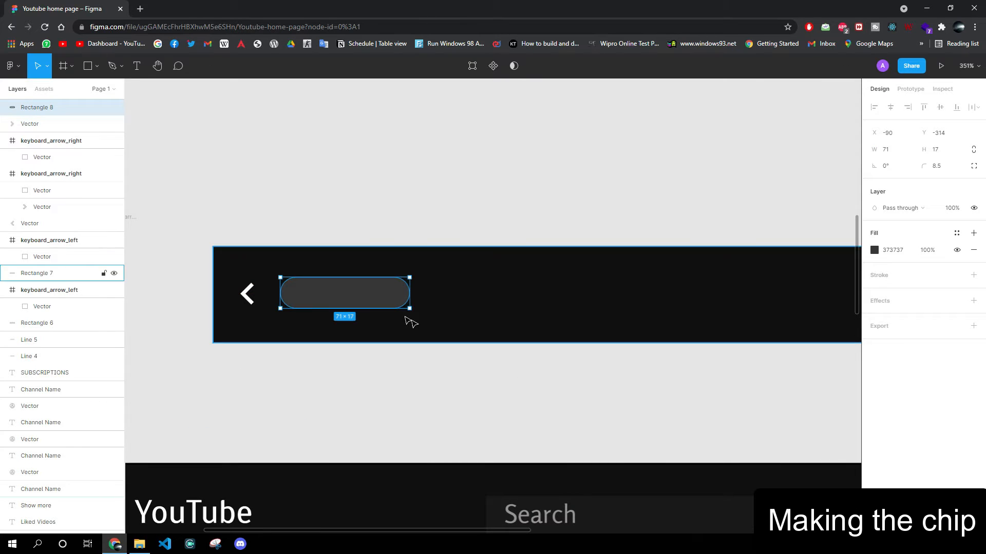
scroll(391, 398, "down", 3)
left_click(293, 242)
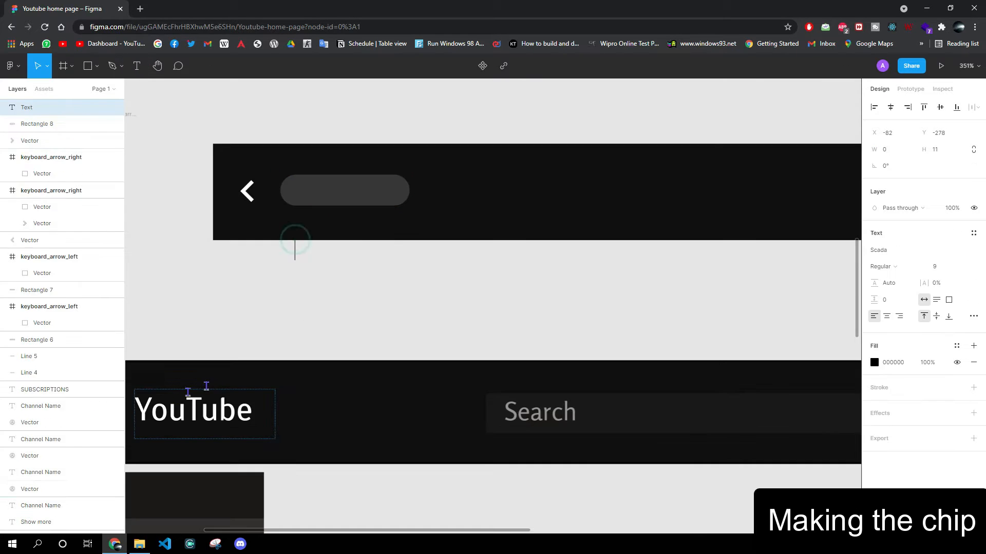
left_click(200, 410)
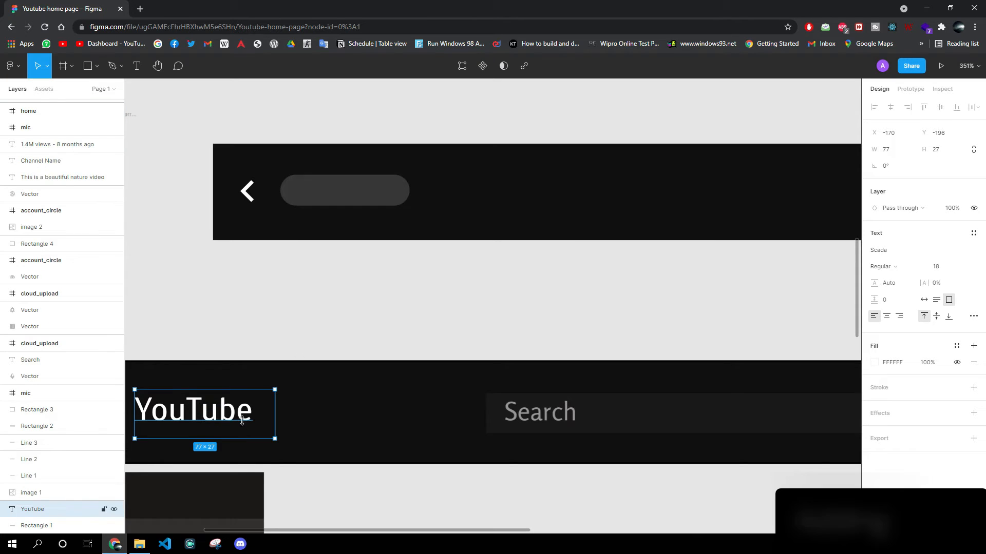
- Copy a white text label from the sidebar and place the copy on the chip
scroll(242, 421, "down", 3)
left_click(389, 445)
scroll(134, 446, "left", 1)
left_click(200, 430)
left_click(205, 412)
key("ctrl+c")
key("ctrl+v")
left_click_drag(218, 415, 426, 148)
scroll(431, 153, "up", 3)
right_click(439, 154)
left_click(460, 186)
- Change the chip's label to "Ancient History" and widen its text box to 69 so it fits on one line
double_click(429, 147)
type("A")
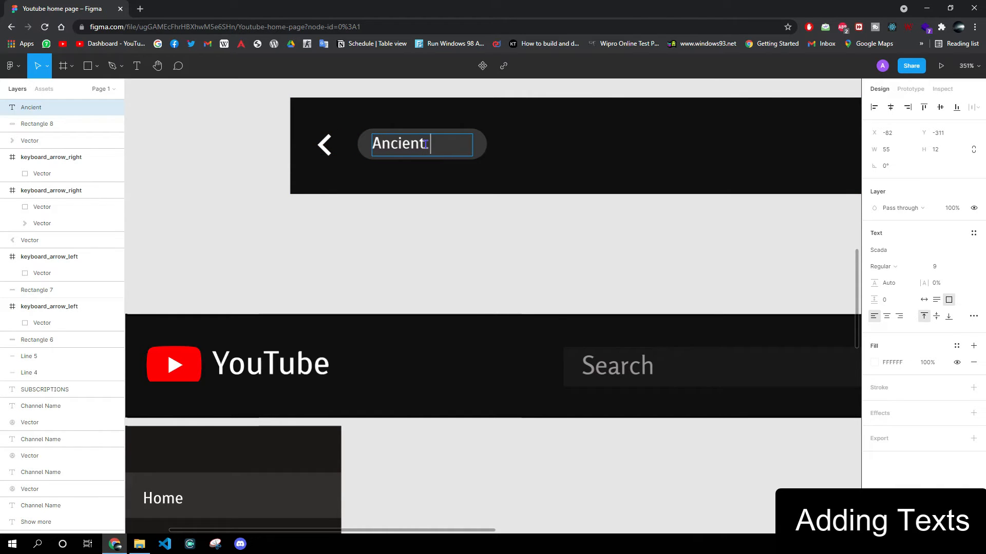
left_click(523, 155)
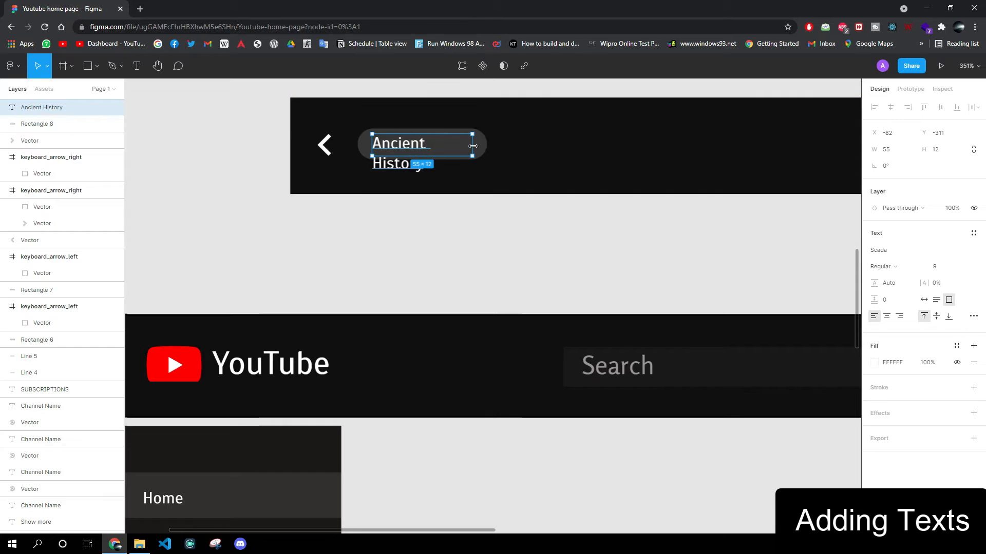
left_click_drag(473, 146, 497, 147)
left_click(563, 164)
- Nudge the Ancient History label left to X -84
left_click(455, 154)
key("Left")
key("Left")
key("Left")
key("Right")
key("Right")
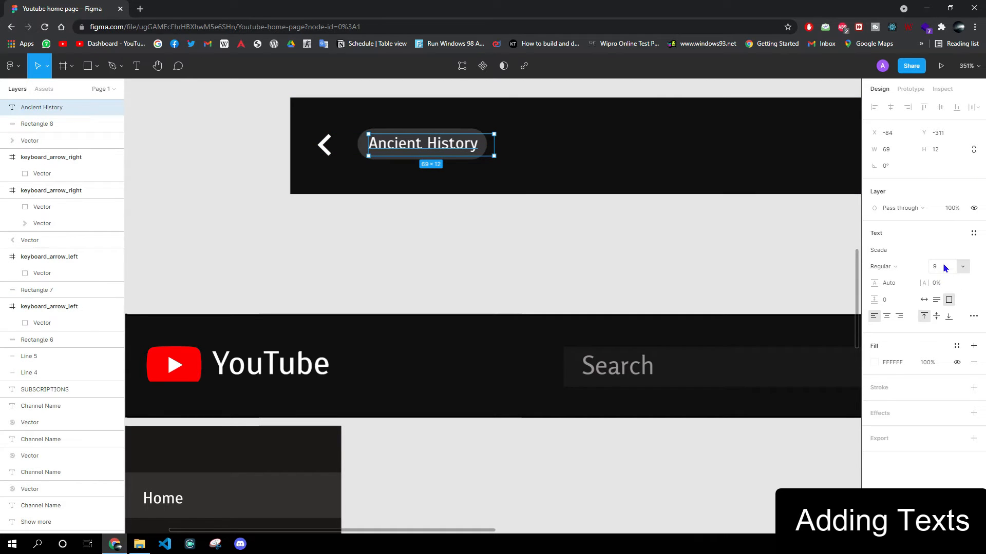
left_click(532, 270)
- Reduce the Ancient History label's font size to 7
double_click(414, 148)
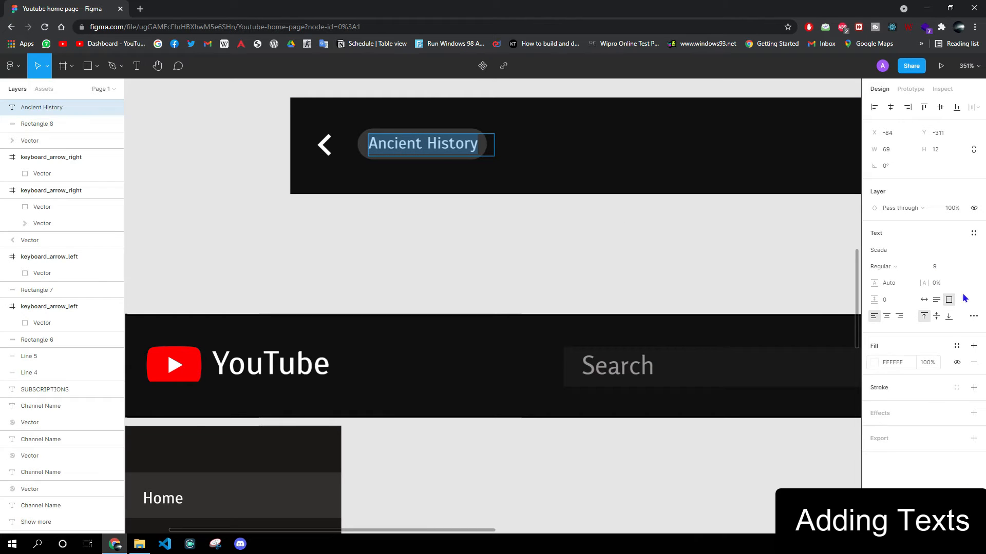
key("Escape")
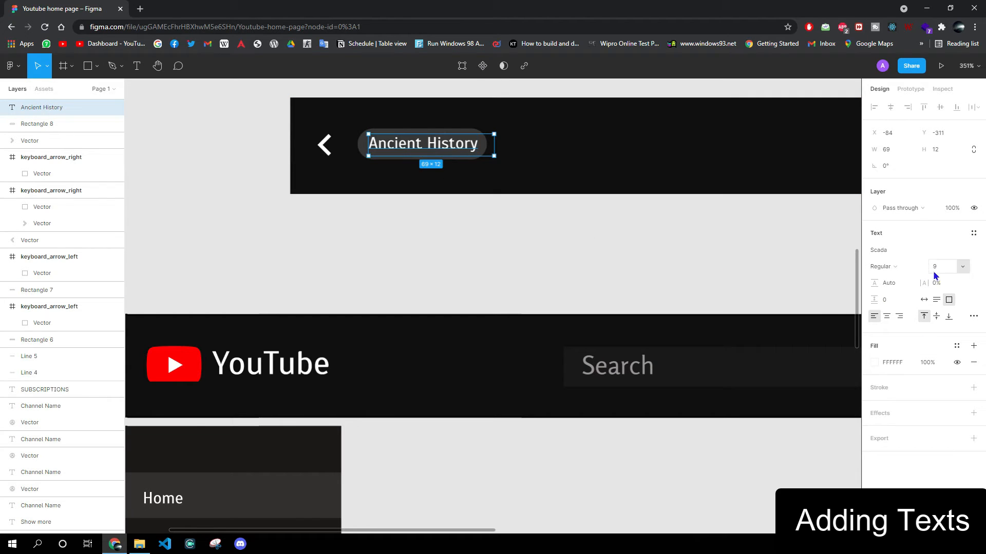
key("Down")
key("Down")
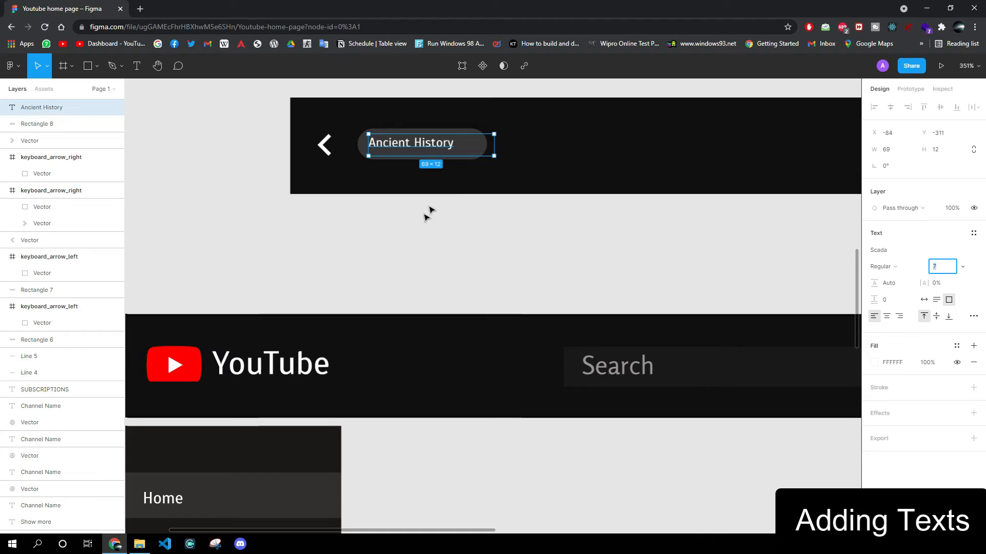
left_click(457, 221)
- Center the Ancient History label within the chip and narrow the chip to fit the text
left_click(423, 140)
key("Right")
key("Right")
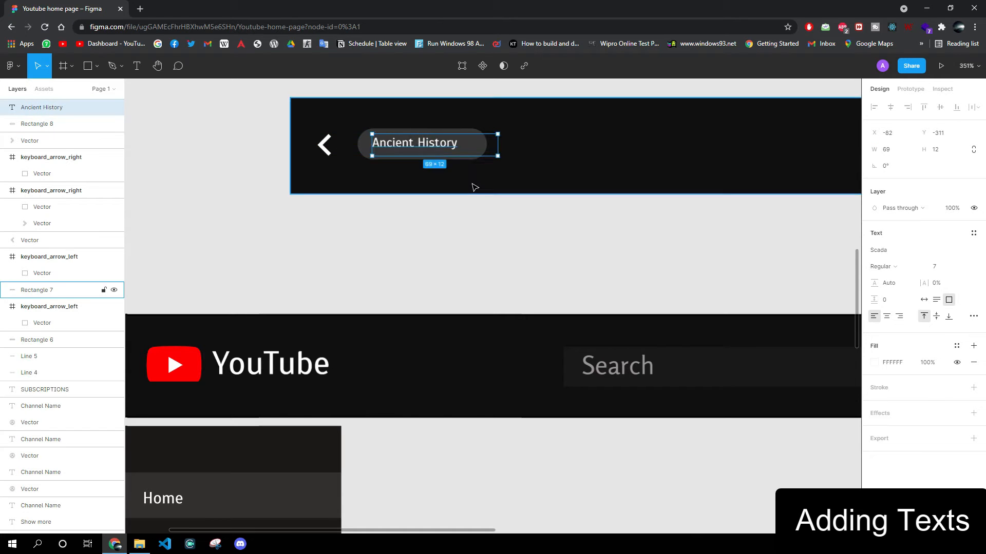
left_click(485, 146)
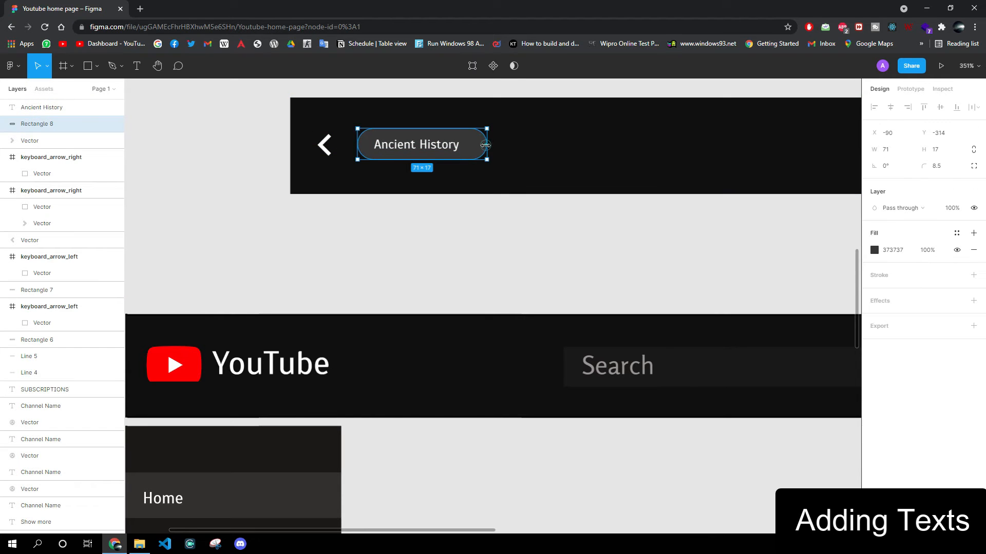
left_click(472, 210)
left_click(435, 147)
key("Up")
- Duplicate the Ancient History chip with its label and place the copy just to its right
scroll(486, 155, "up", 4)
left_click(273, 231, "shift")
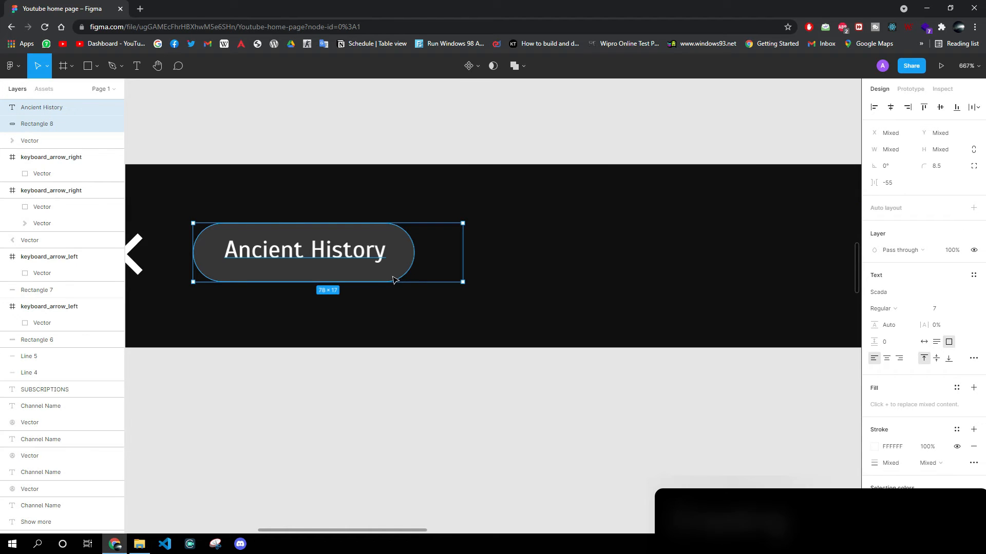
key("ctrl+v")
left_click_drag(354, 256, 599, 256)
- Change the duplicated chip's label to "Live" and narrow its text box to 20
double_click(594, 270)
type("Live")
key("Escape")
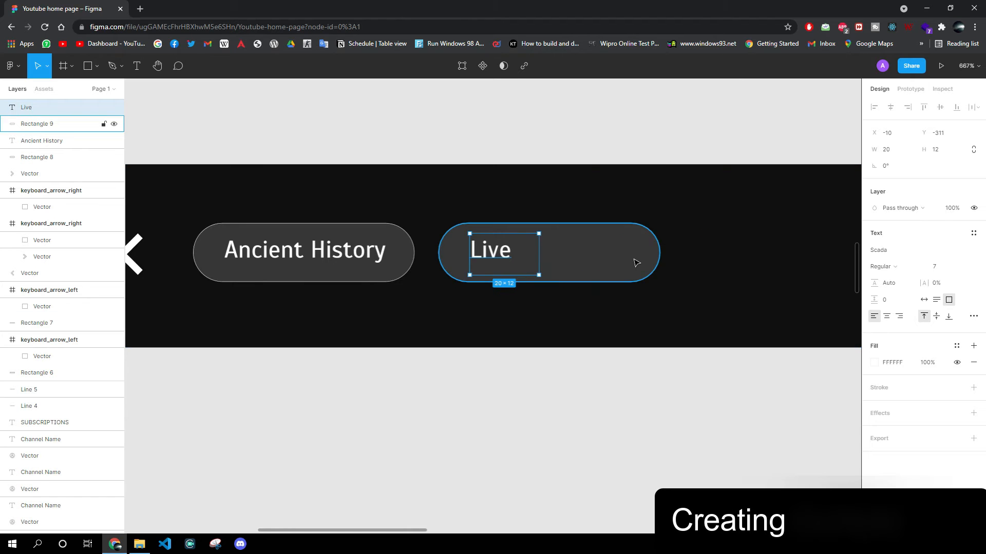
- Narrow the Live chip to 29 wide and nudge its label down to Y -310
left_click(627, 263)
left_click_drag(660, 255, 535, 255)
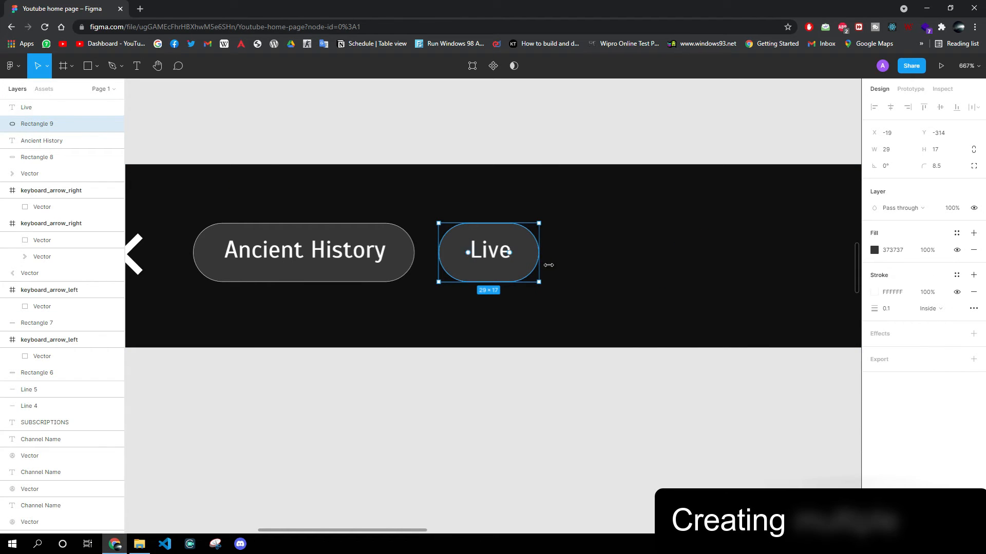
left_click(586, 281)
left_click(488, 247)
key("Down")
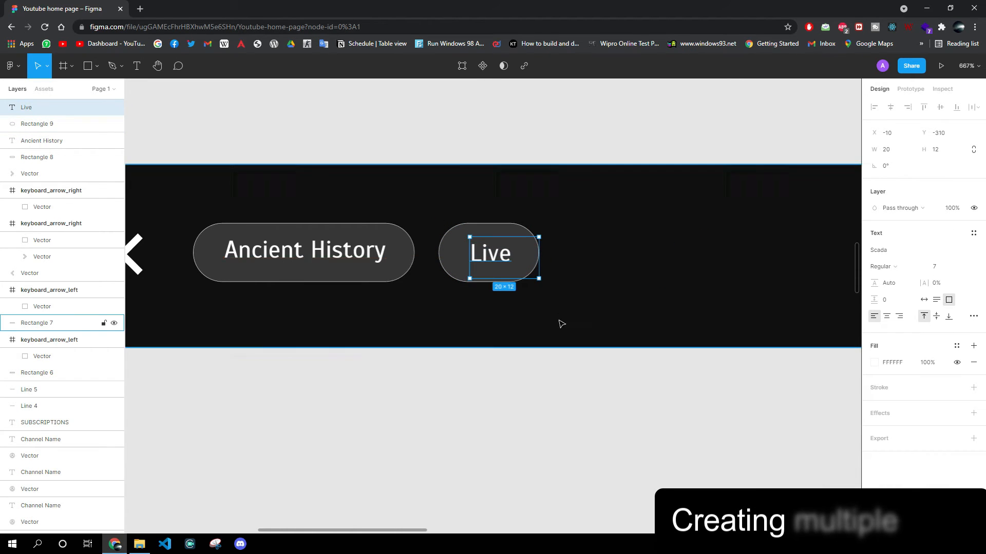
- Nudge the Ancient History label slightly down and left within its chip
left_click(314, 249)
key("Down")
key("Left")
- Duplicate the Live chip together with its label, leaving the copy in place
left_click_drag(563, 291, 446, 231)
key("ctrl+z")
key("ctrl+c")
key("ctrl+v")
scroll(682, 400, "down", 3)
left_click_drag(777, 435, 955, 422)
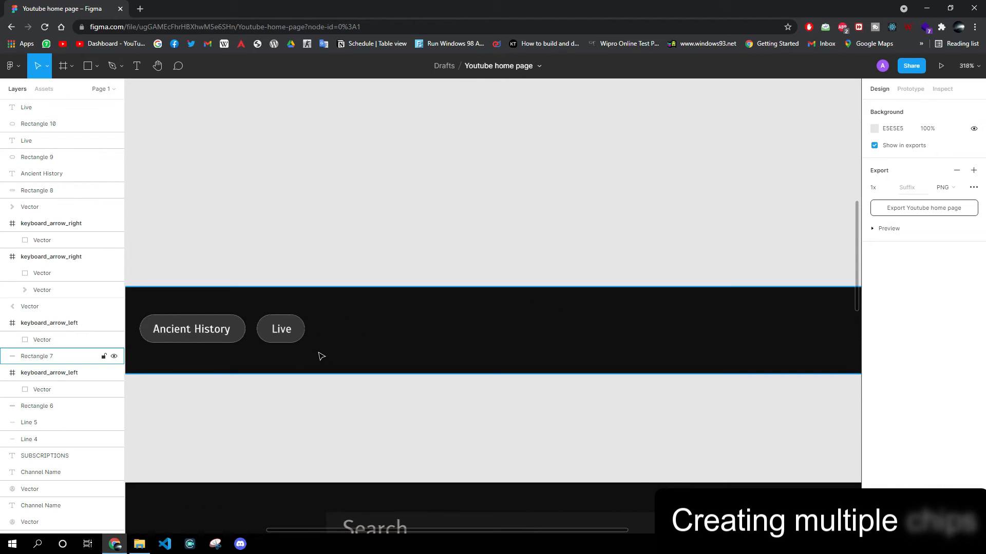
- Duplicate the Ancient History and Live chips together and place the copies just to their right in line
left_click_drag(326, 354, 134, 308)
key("ctrl+c")
key("ctrl+v")
left_click_drag(281, 333, 455, 331)
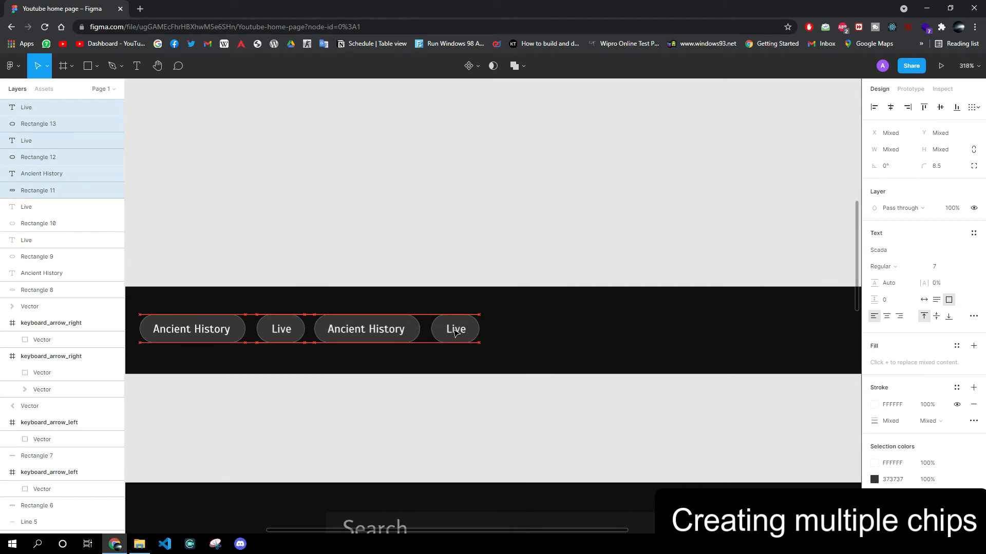
left_click(487, 365)
- Duplicate the row of four chips and place the copies directly to the right in the same row
left_click_drag(485, 360, 133, 324)
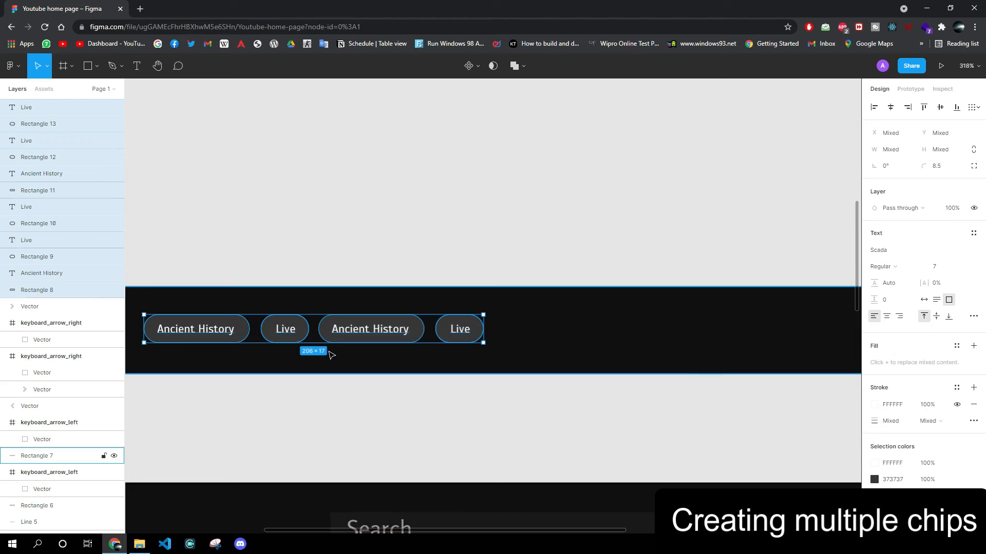
key("ctrl+c")
key("ctrl+v")
left_click_drag(348, 330, 697, 330)
left_click_drag(741, 416, 931, 407)
left_click_drag(735, 435, 910, 420)
- Duplicate the last five chips, from Live to Live, and extend the row with them up to the right arrow
scroll(734, 434, "down", 3)
scroll(597, 443, "down", 1)
left_click_drag(597, 395, 406, 383)
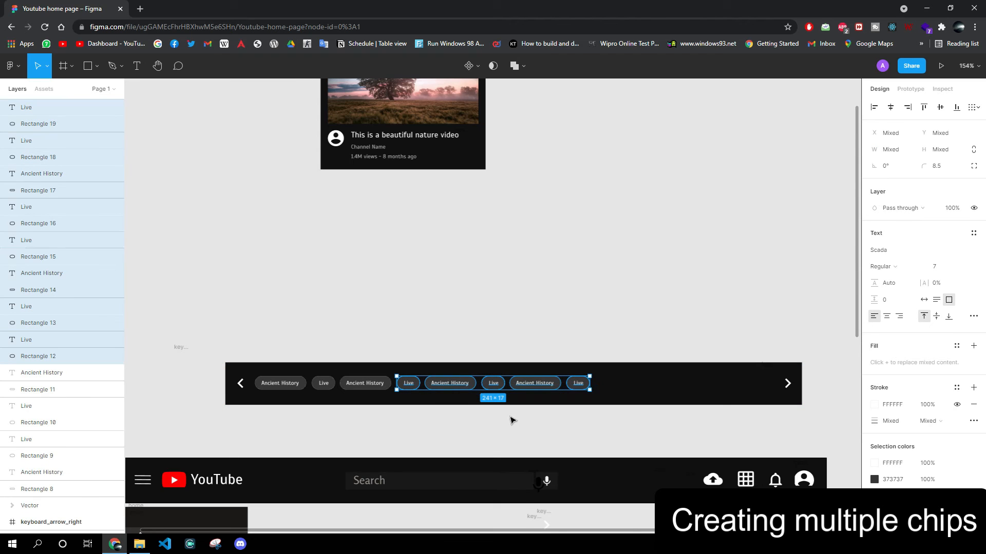
key("ctrl+c")
key("ctrl+v")
left_click_drag(468, 388, 666, 384)
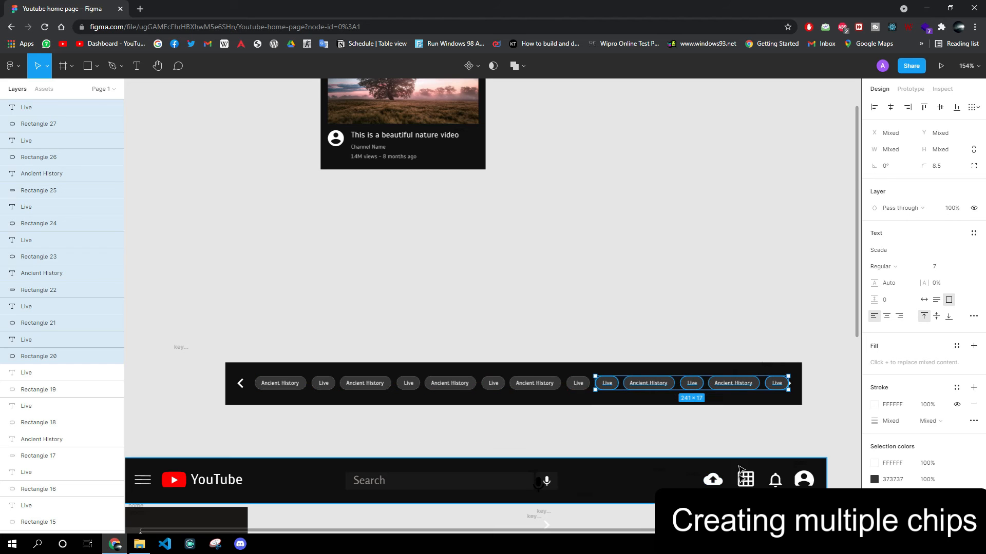
- Delete the last Live chip and its label that overlap the right arrow
left_click(787, 431)
left_click(777, 385)
left_click(808, 426)
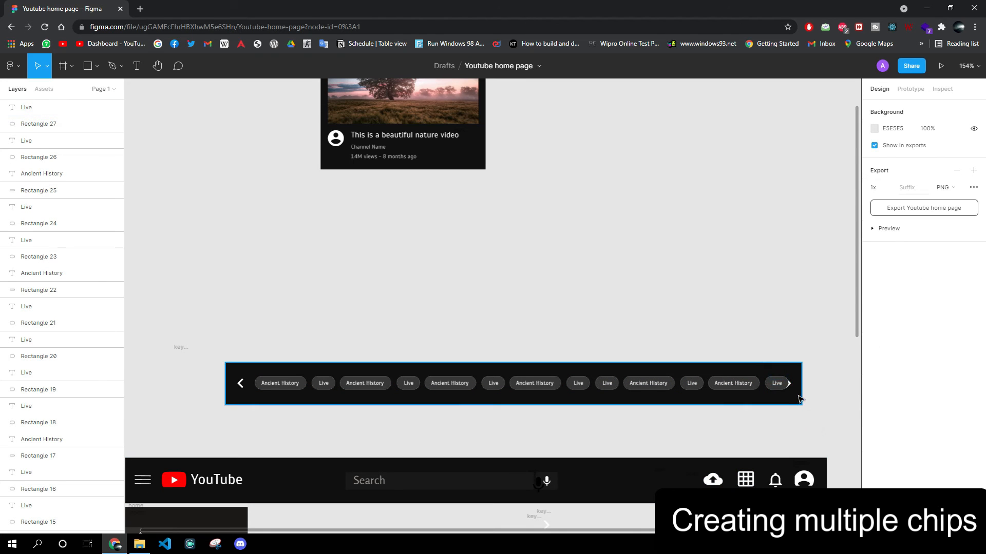
scroll(799, 396, "up", 5)
left_click_drag(641, 399, 717, 312)
key("Delete")
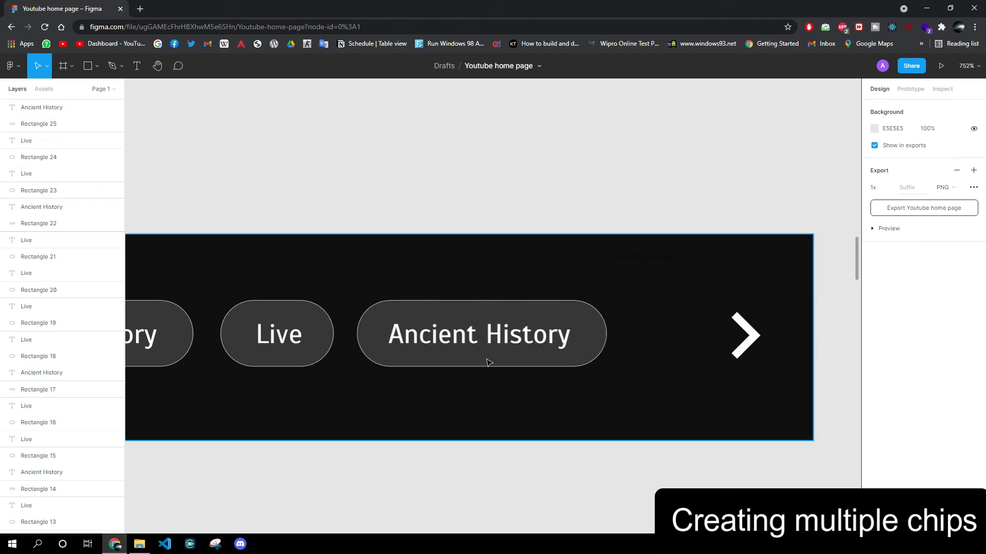
- Move the right arrow left to X 555, closer to the last Ancient History chip
left_click(796, 357)
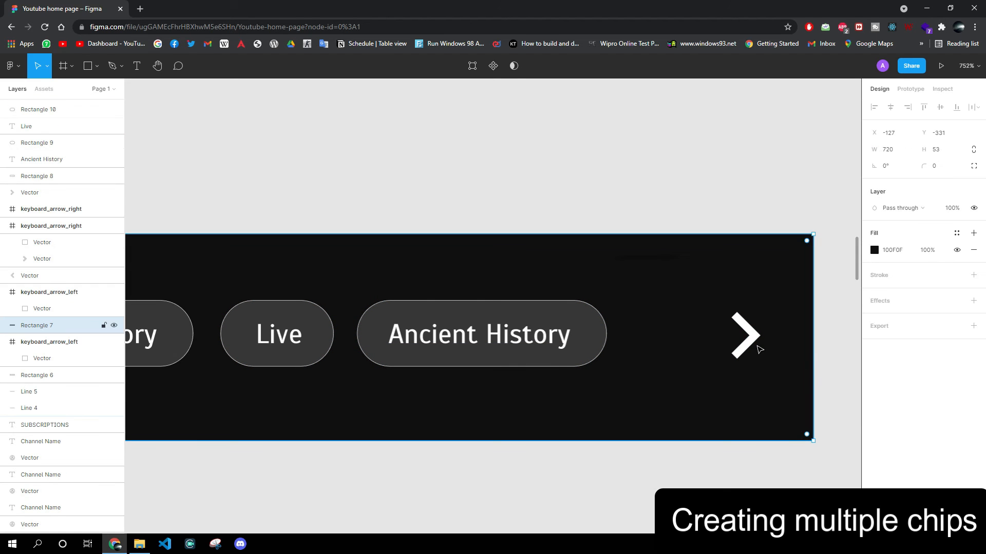
left_click(751, 339)
key("Left")
key("Left")
key("Left")
key("Left")
key("Left")
key("Left")
key("Left")
key("Left")
key("Left")
key("Left")
key("Left")
key("Left")
key("Left")
key("Left")
key("Left")
key("Left")
key("Left")
key("Up")
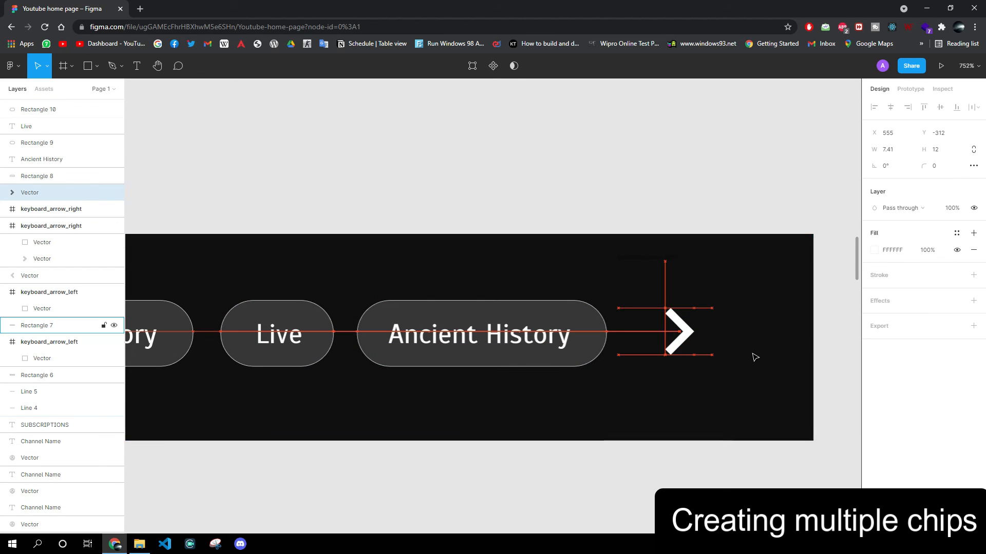
- Narrow the dark bar background from its right edge to a width of 699
left_click(799, 362)
left_click_drag(813, 359, 731, 359)
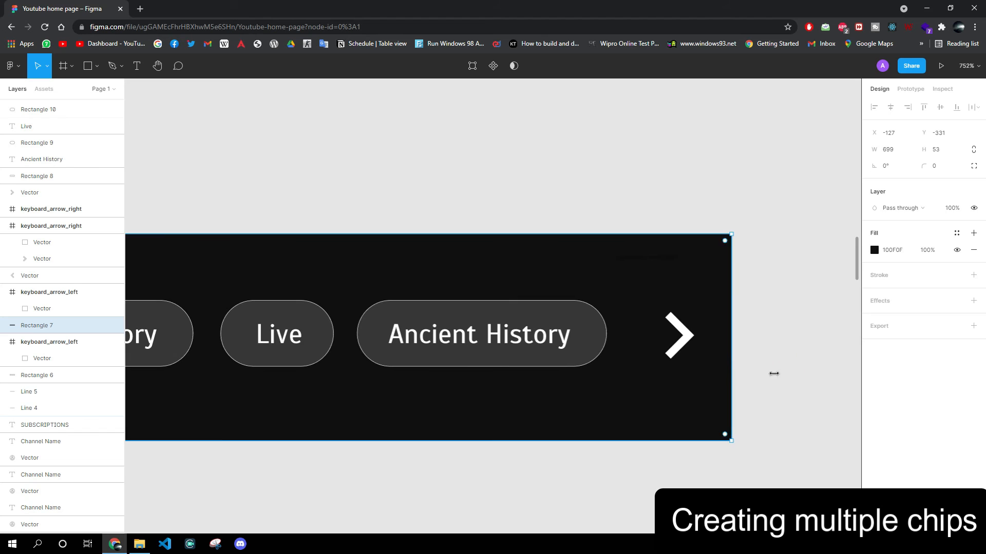
left_click(792, 377)
- Shift the left arrow and the whole row of chips slightly left within the bar
scroll(411, 477, "down", 6)
left_click_drag(171, 512, 139, 511)
scroll(297, 494, "down", 3)
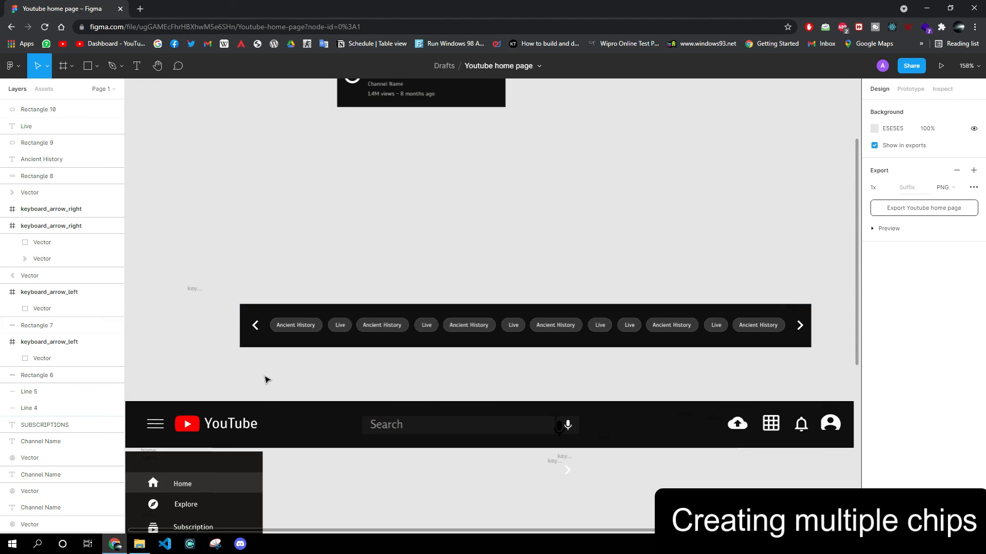
left_click_drag(244, 309, 287, 335)
key("ctrl+z")
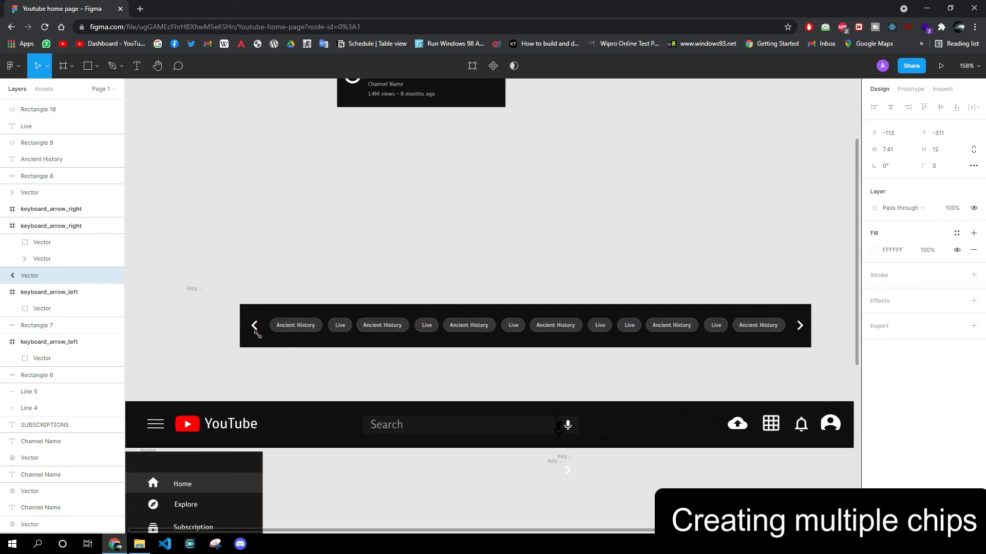
left_click_drag(269, 312, 782, 346)
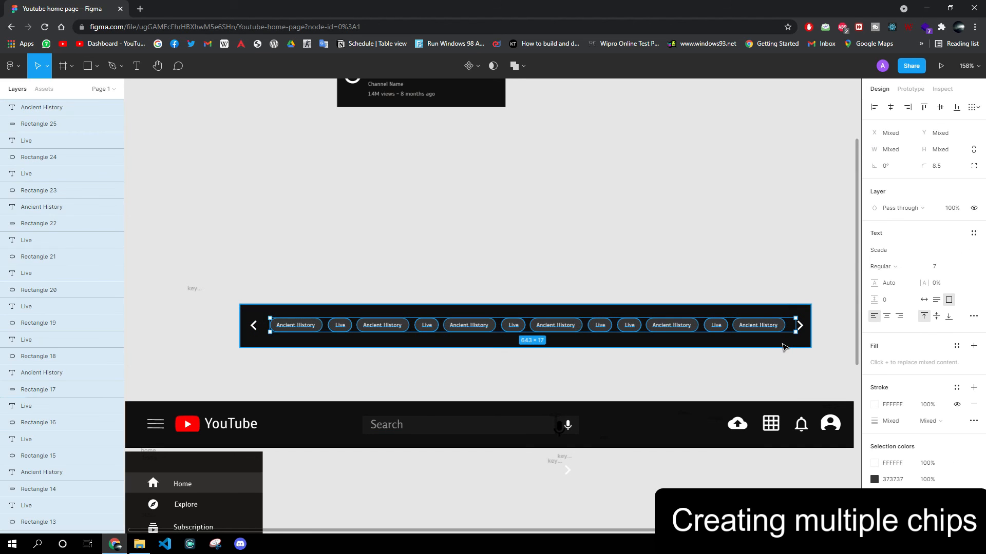
left_click(655, 379)
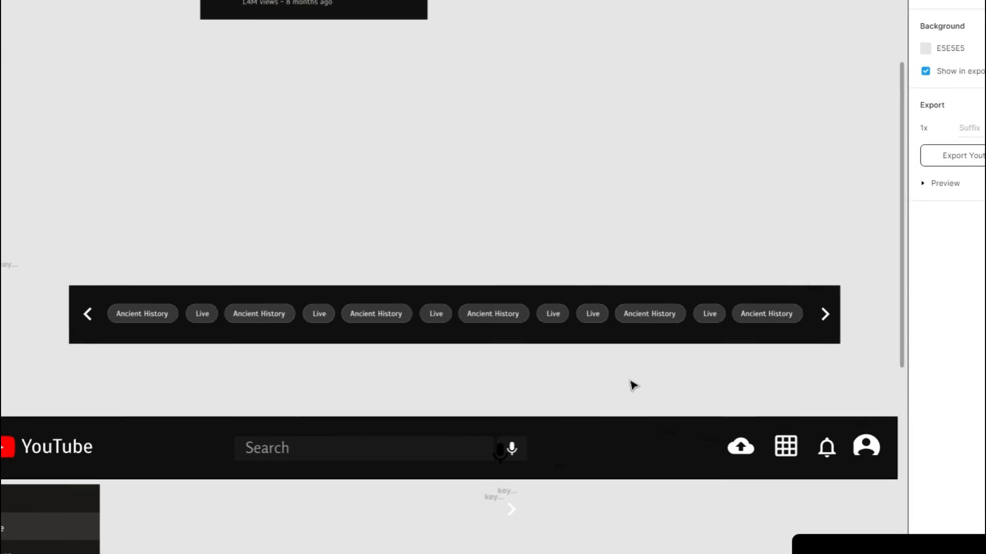